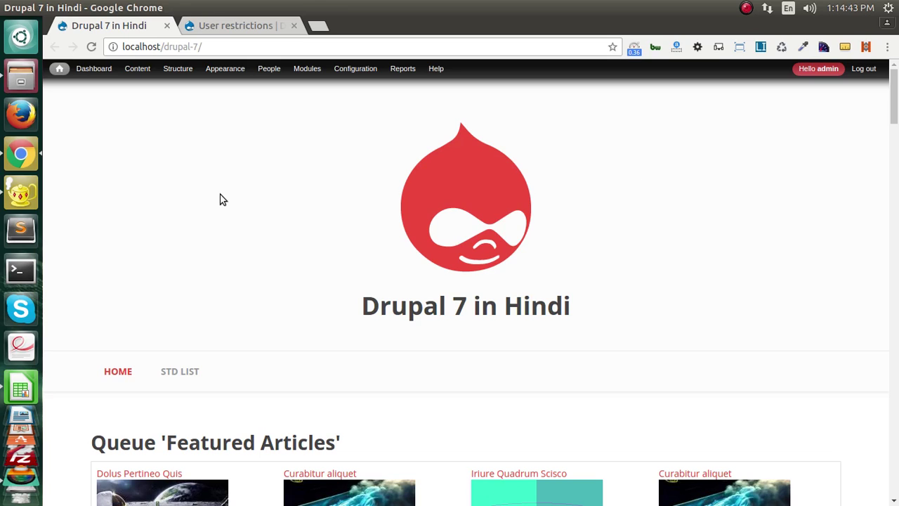
Examine the User restrictions project page on drupal.org, including its description, version notes and available releases.
click(225, 27)
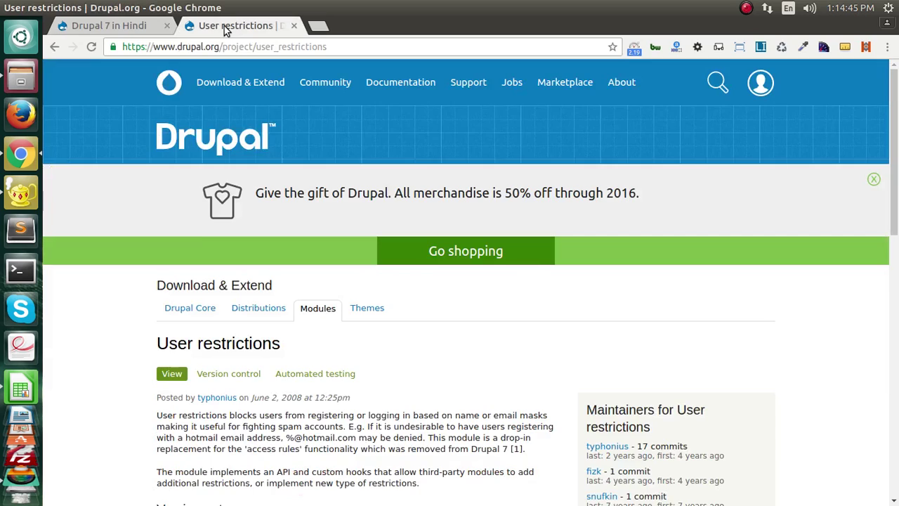
scroll(211, 316, down, 3)
scroll(364, 261, down, 4)
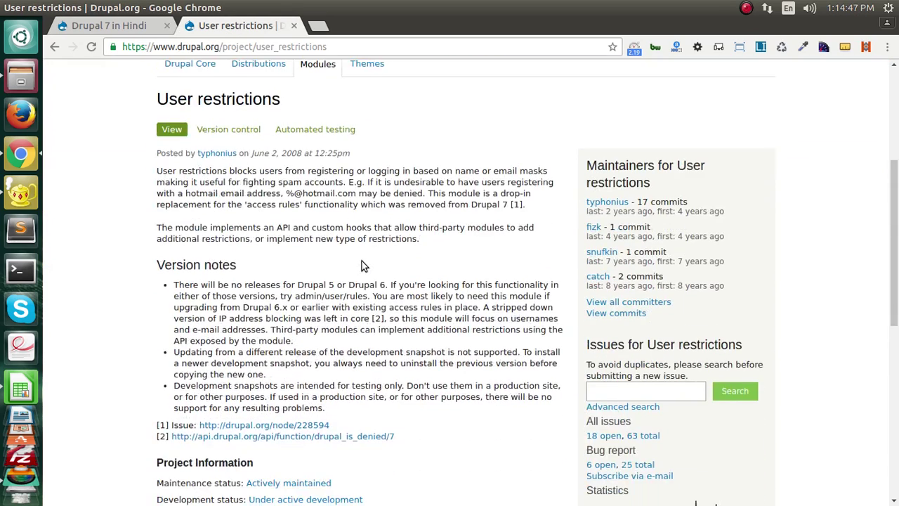
scroll(361, 267, down, 2)
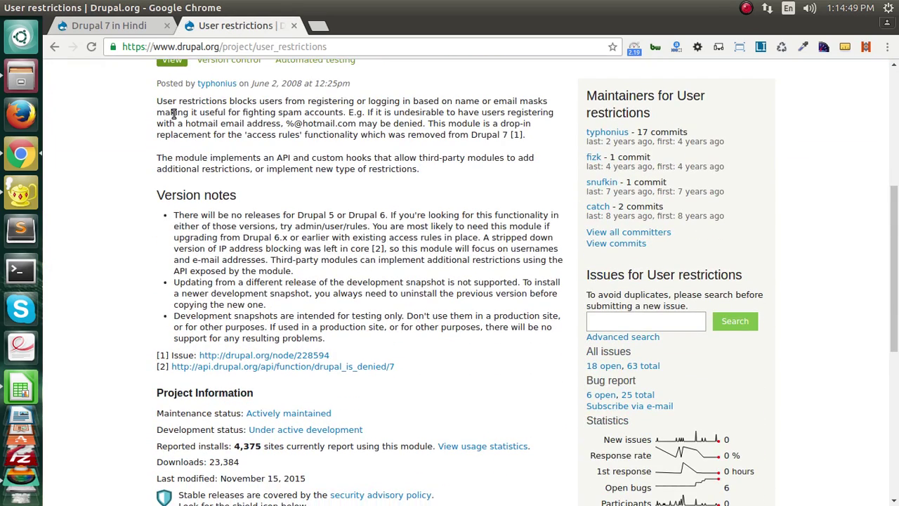
drag(162, 101, 384, 131)
click(382, 171)
scroll(382, 172, down, 4)
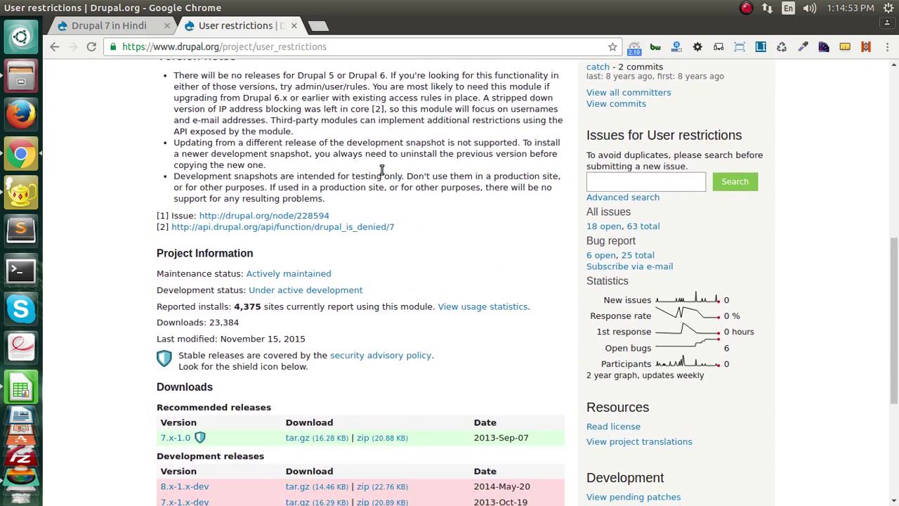
scroll(381, 170, down, 6)
scroll(381, 169, up, 15)
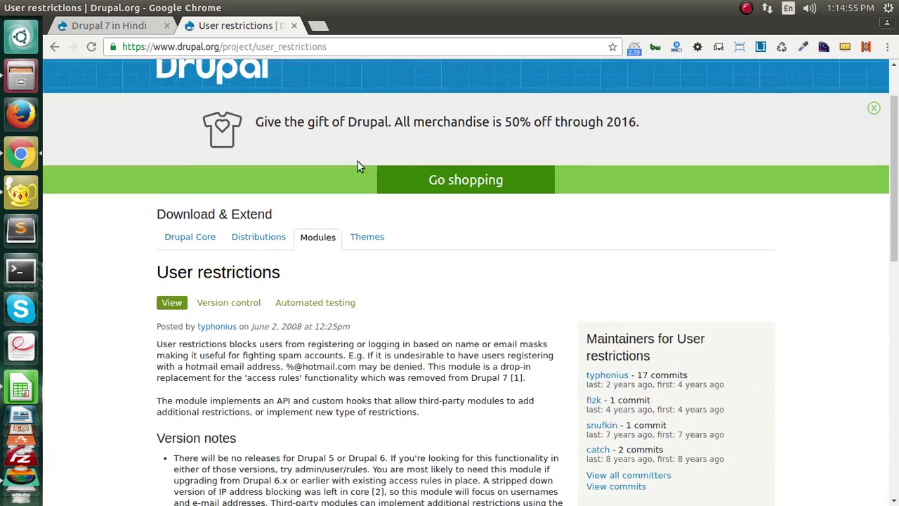
Open the IP address blocking page from the People configuration of the local Drupal site.
click(132, 28)
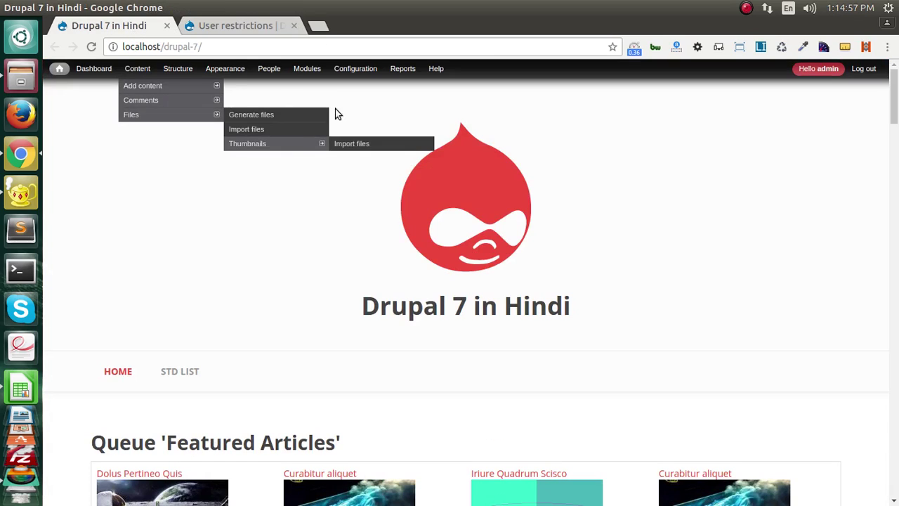
click(356, 68)
scroll(385, 255, down, 3)
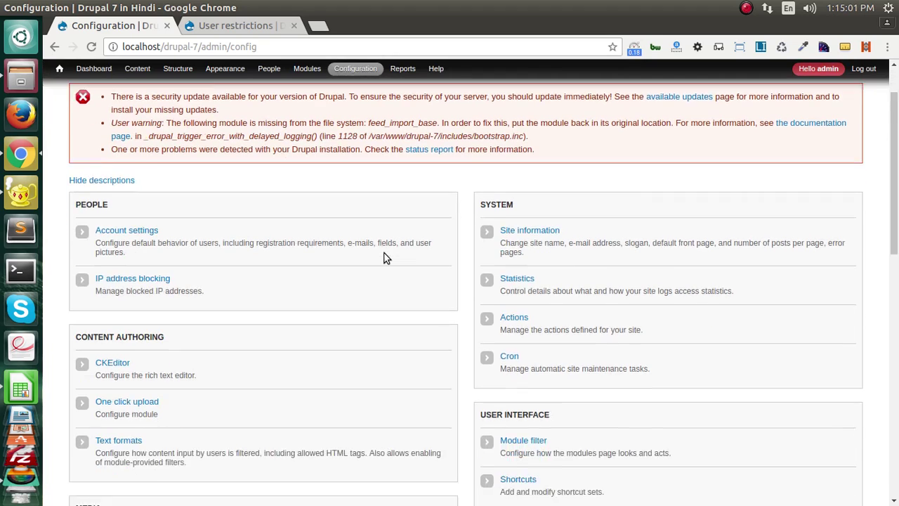
double_click(95, 164)
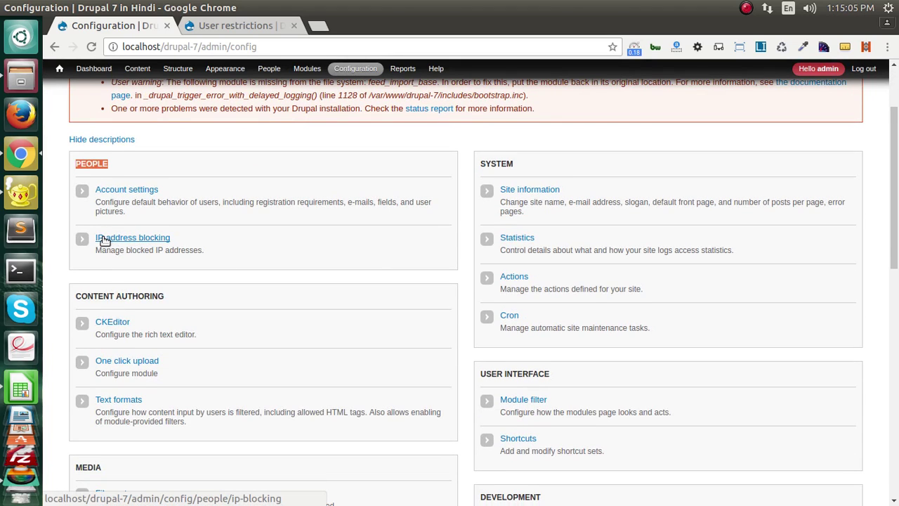
click(122, 241)
Add 192.168.21.11 to the site's blocked IP addresses.
click(137, 243)
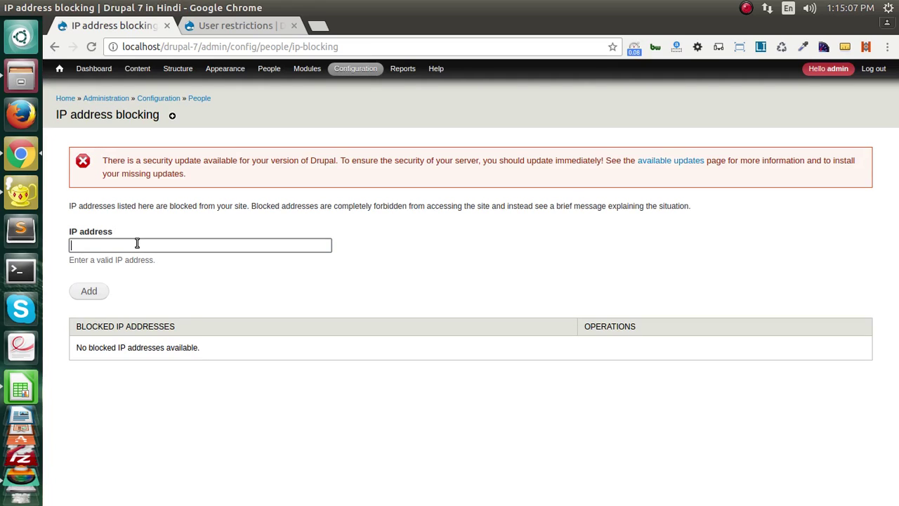
text(1921)
key(BackSpace)
text(.)
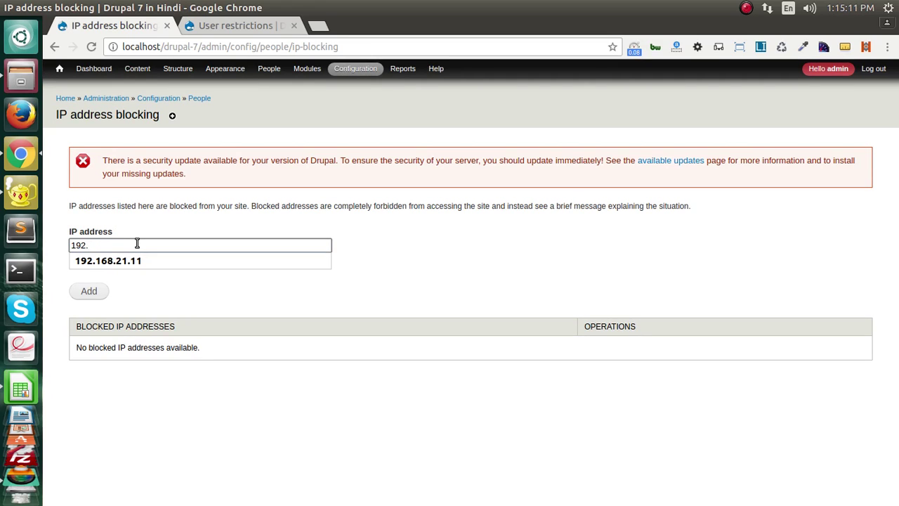
key(Down)
key(Return)
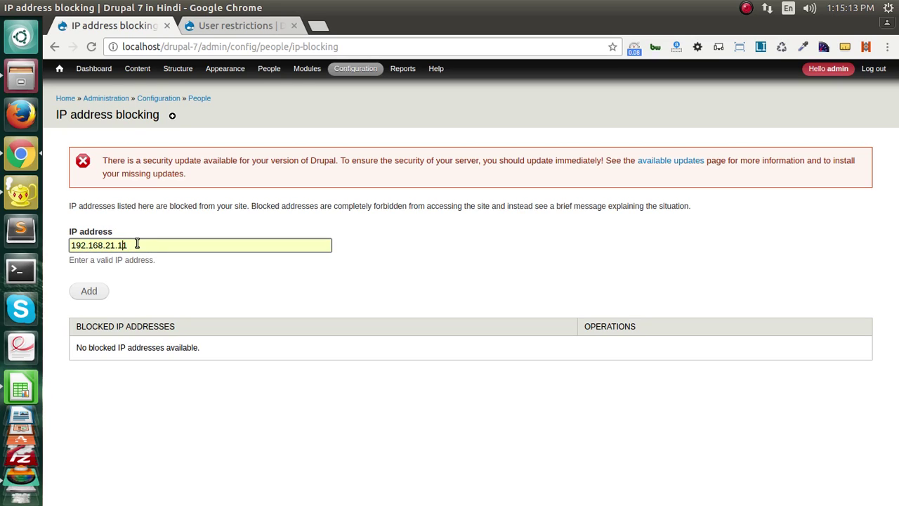
key(Left)
key(Left)
key(Left)
key(Left)
key(Left)
key(Left)
key(Left)
key(Left)
key(Left)
key(Left)
click(89, 291)
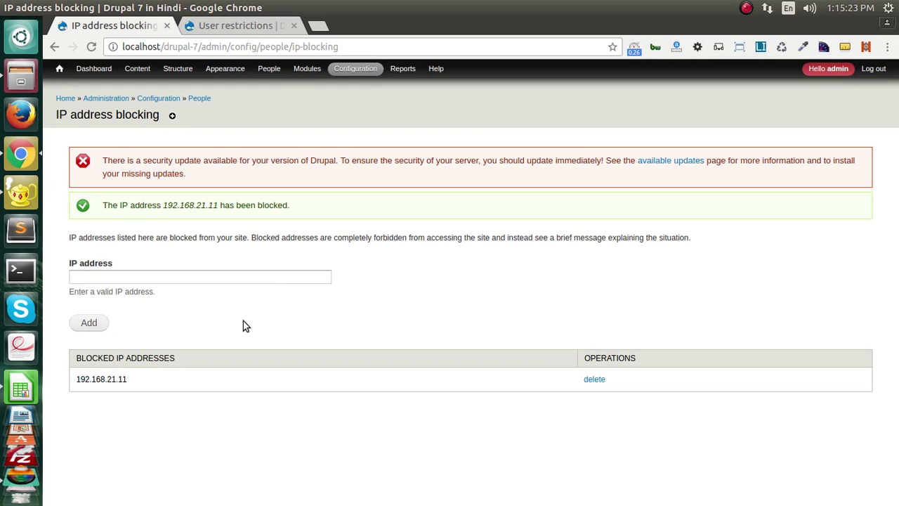
double_click(77, 385)
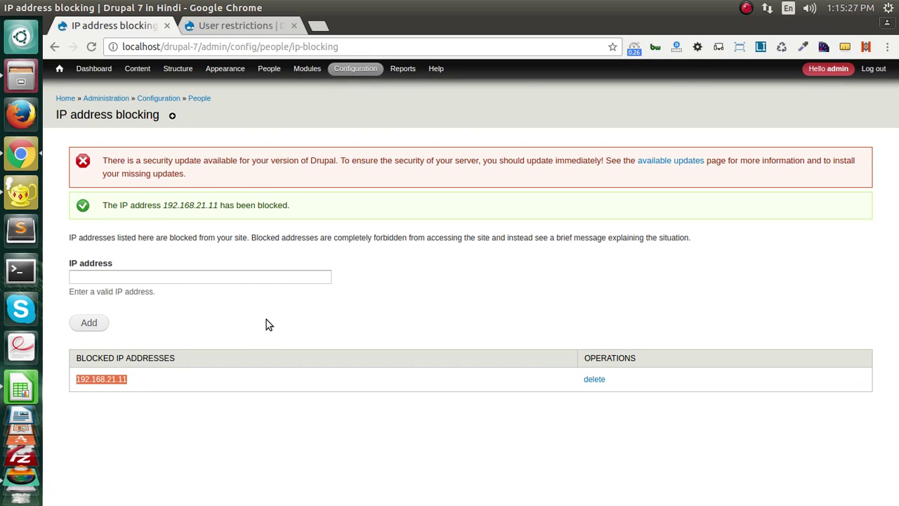
click(346, 321)
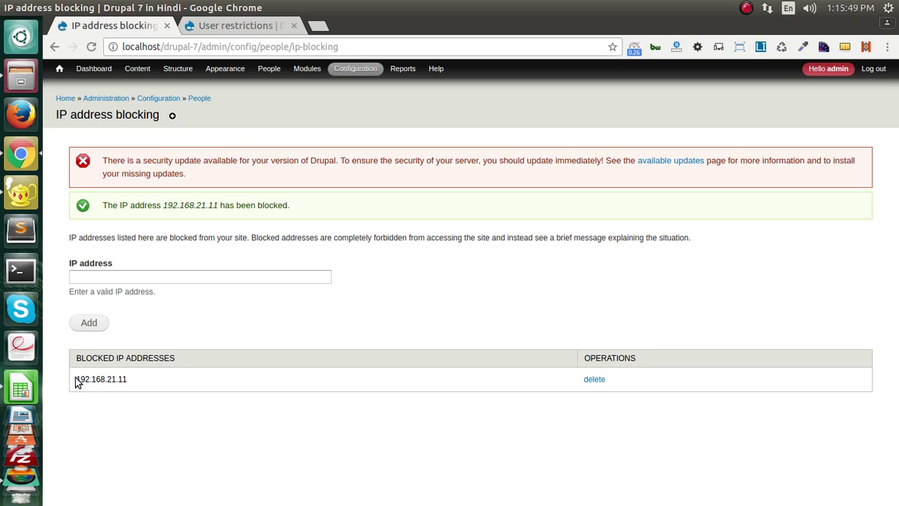
drag(75, 379, 133, 380)
click(274, 239)
Copy the download link of the recommended 7.x-1.0 tar.gz release from the User restrictions project page.
mouse_move(276, 65)
click(236, 25)
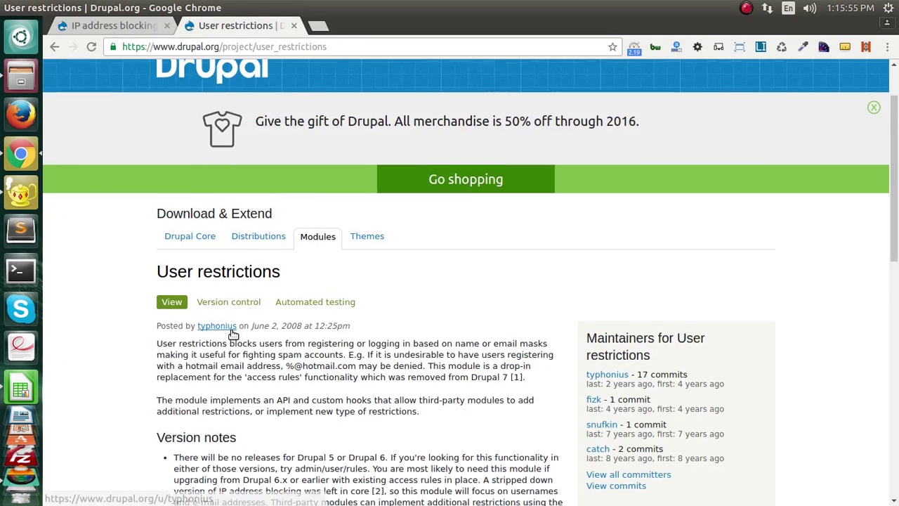
scroll(232, 332, down, 3)
scroll(232, 332, down, 5)
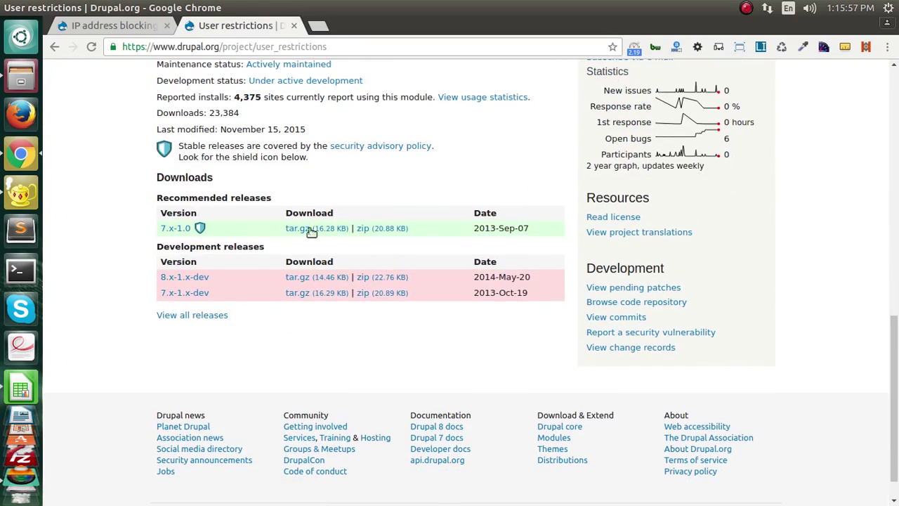
right_click(318, 229)
click(373, 305)
Install a new module on the local Drupal site from the copied URL of user_restrictions-7.x-1.0.tar.gz.
scroll(253, 216, up, 10)
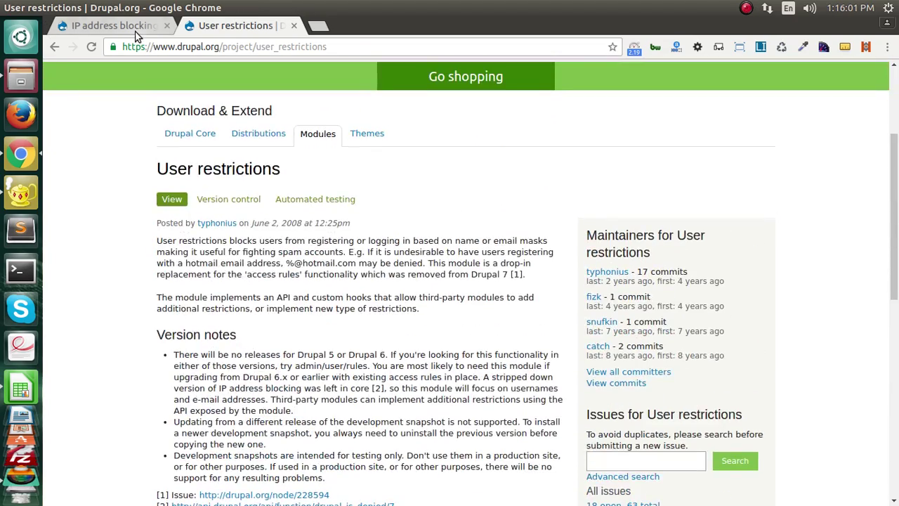
click(113, 25)
click(297, 70)
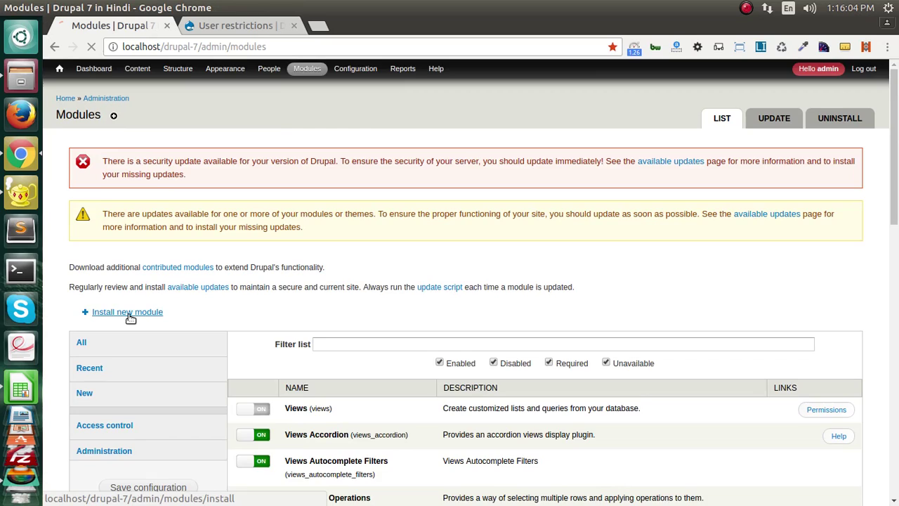
click(131, 315)
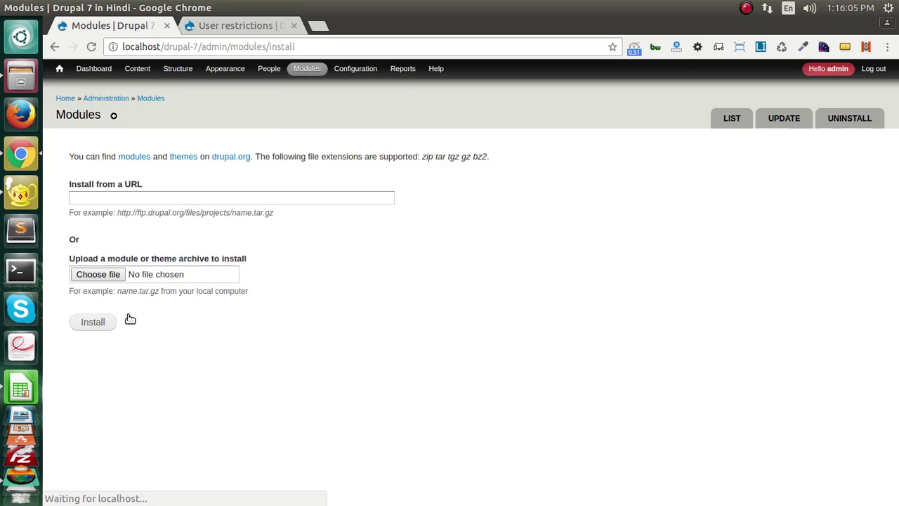
click(150, 199)
key(ctrl+v)
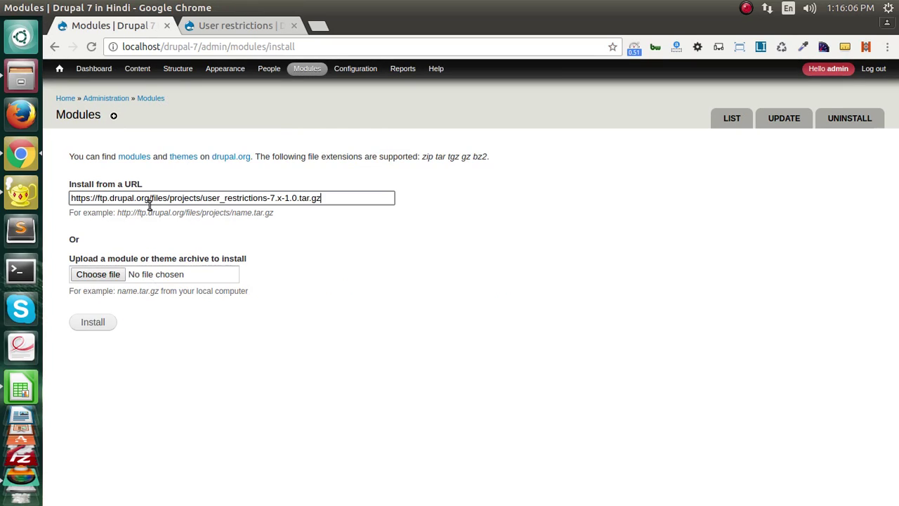
click(94, 323)
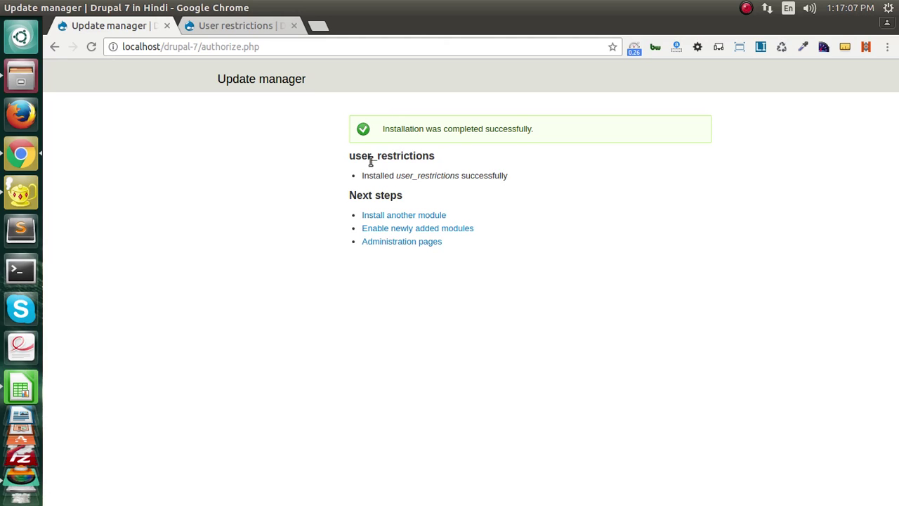
Go on to enabling the newly added modules and filter the complete module list by "user res".
click(380, 229)
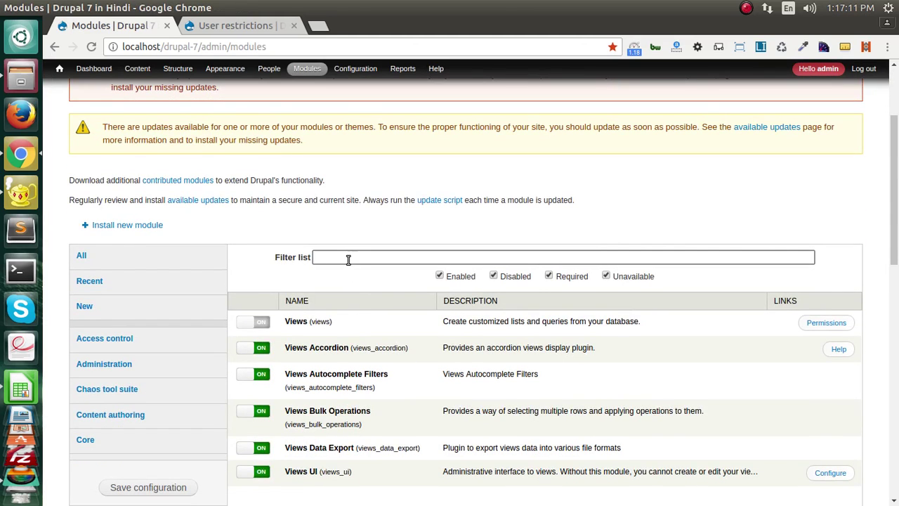
scroll(347, 261, down, 2)
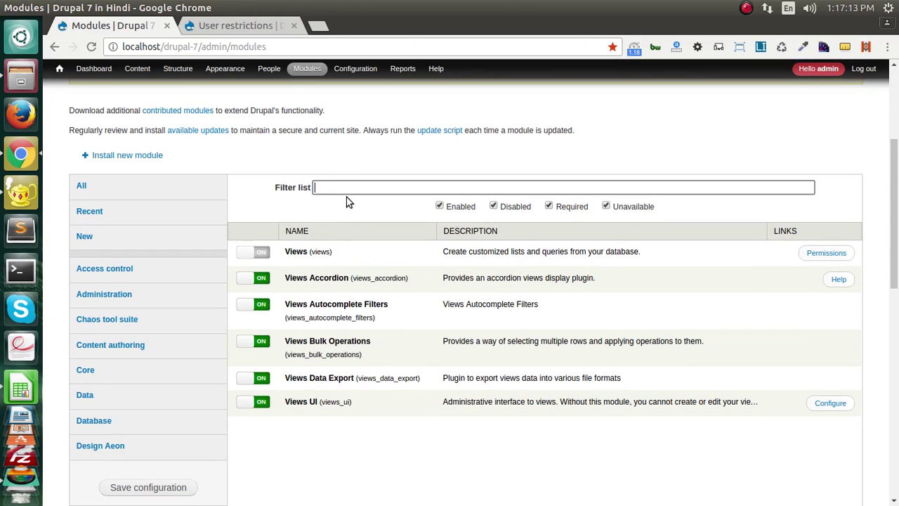
text(user res)
click(156, 196)
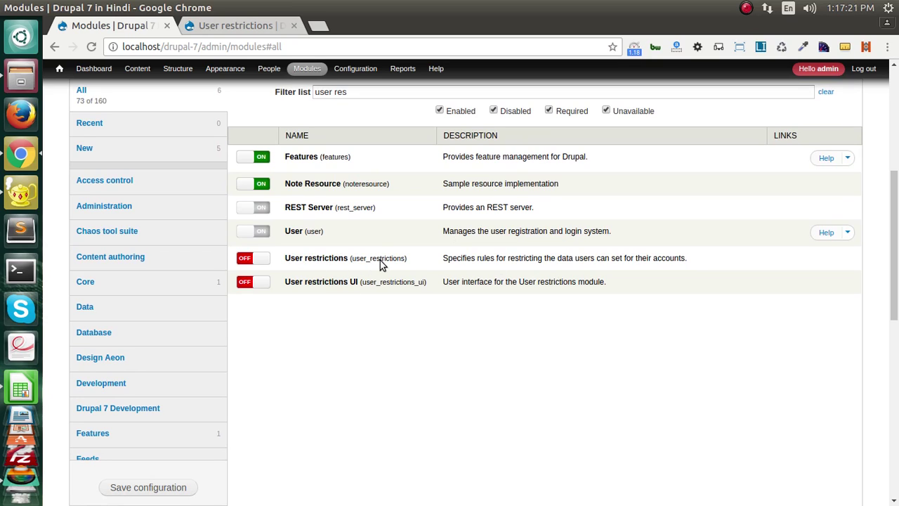
Enable the User restrictions and User restrictions UI modules and save the module configuration.
click(250, 262)
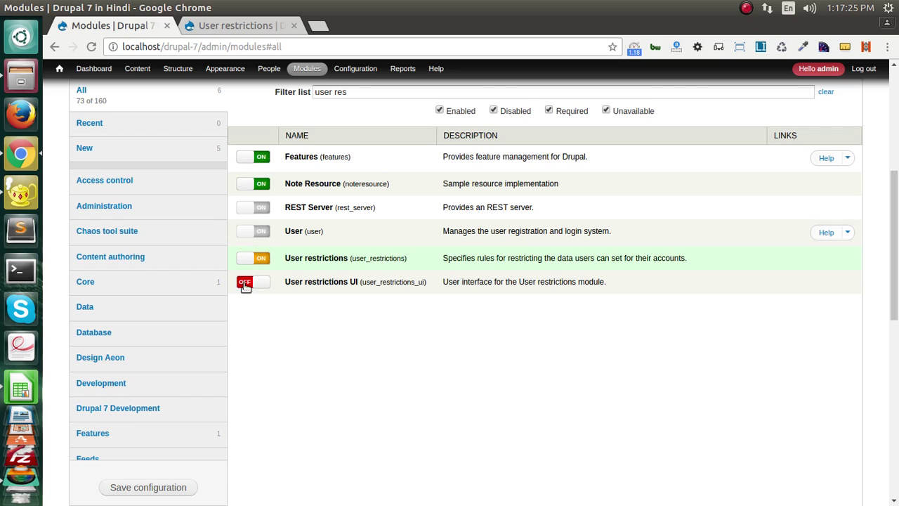
click(244, 283)
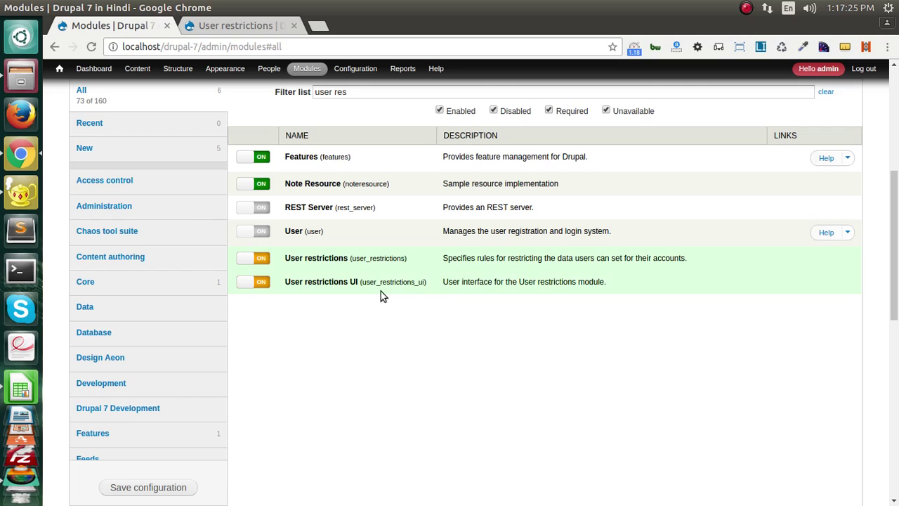
click(177, 487)
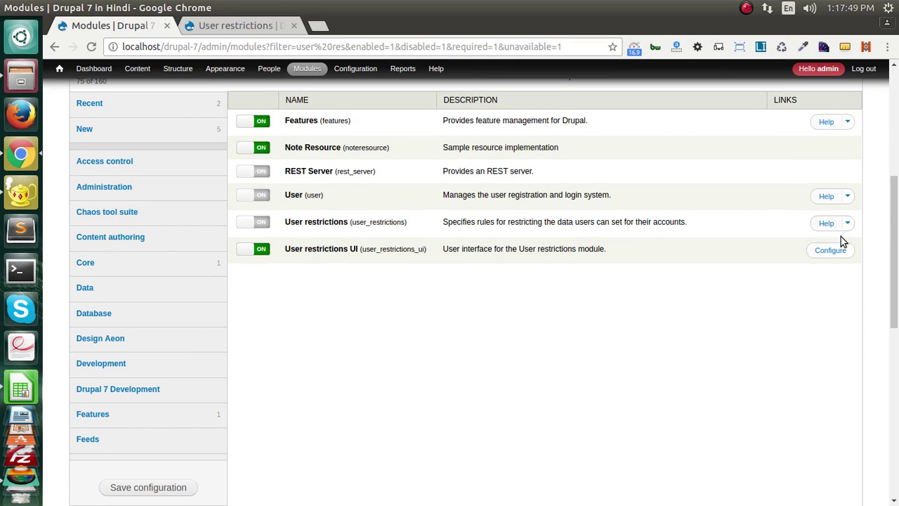
click(831, 252)
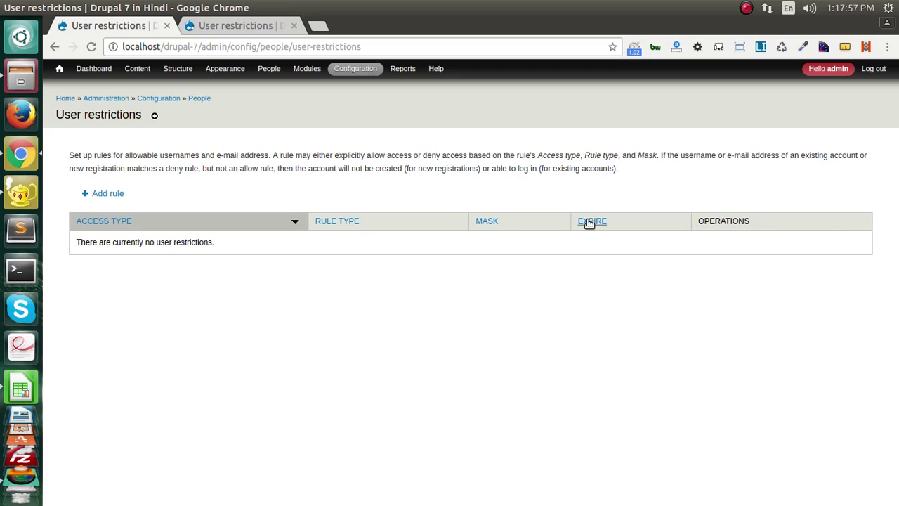
click(113, 197)
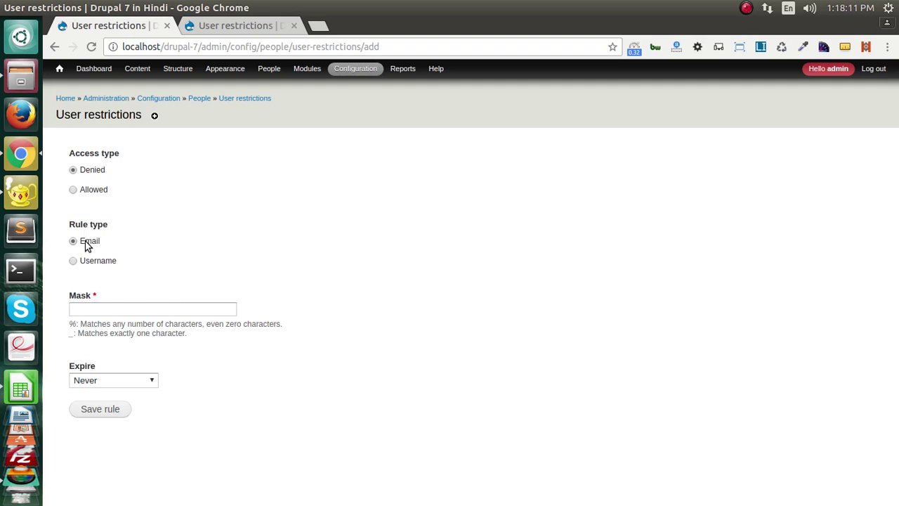
click(110, 310)
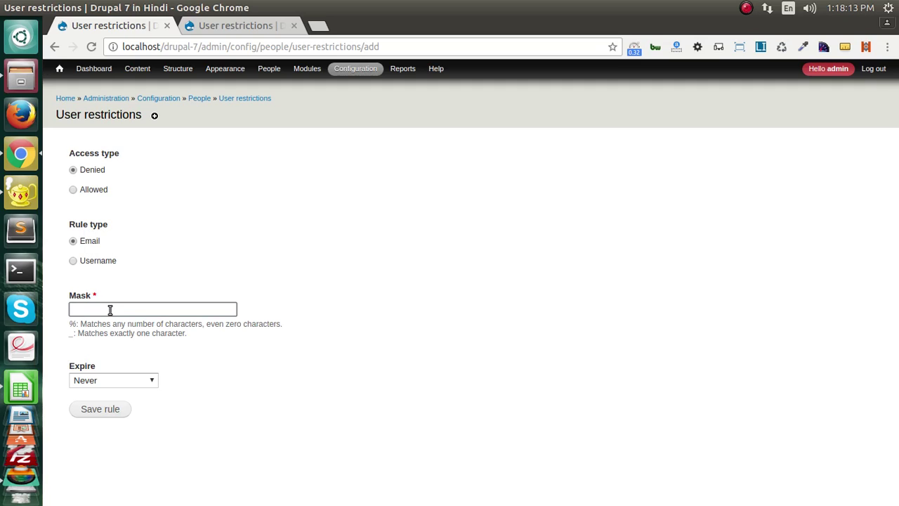
text(%@example.com)
key(shift+Left)
key(shift+Left)
key(shift+Left)
key(shift+Left)
key(shift+Left)
key(shift+Left)
key(shift+Left)
key(shift+Left)
key(shift+Left)
key(shift+Left)
key(shift+Left)
key(shift+Left)
key(shift+Left)
key(Left)
key(shift+Right)
key(Right)
key(shift+End)
key(Left)
key(Left)
key(shift+Right)
key(Right)
key(shift+End)
key(Tab)
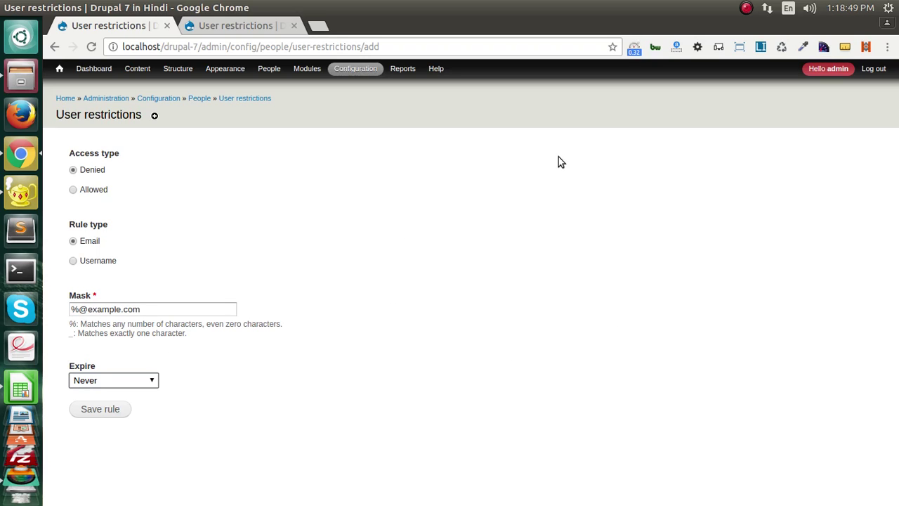
Check the expiry choices, keep Never, and save the rule with access type Denied and rule type Email.
click(104, 383)
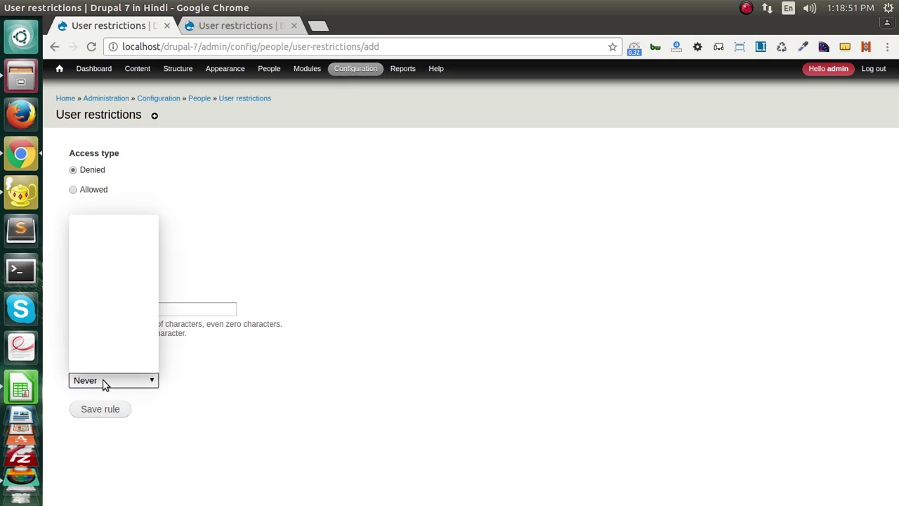
click(103, 383)
click(104, 383)
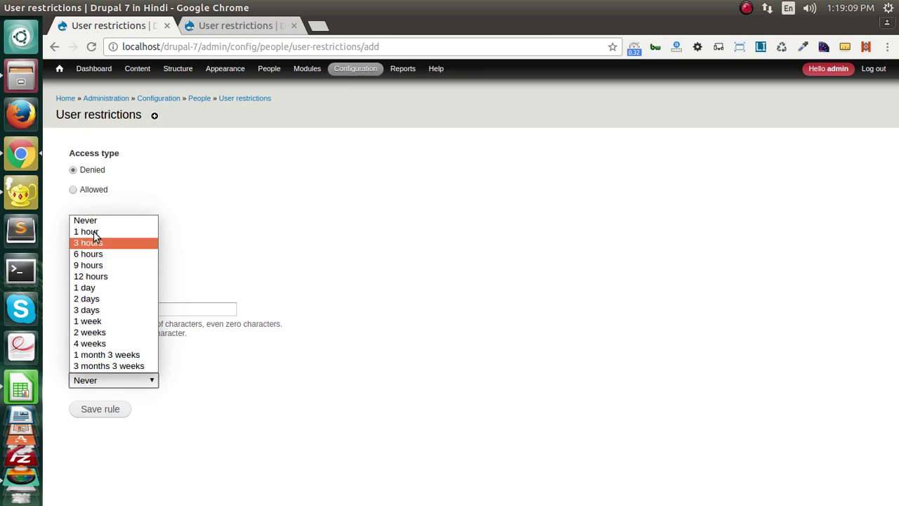
click(330, 224)
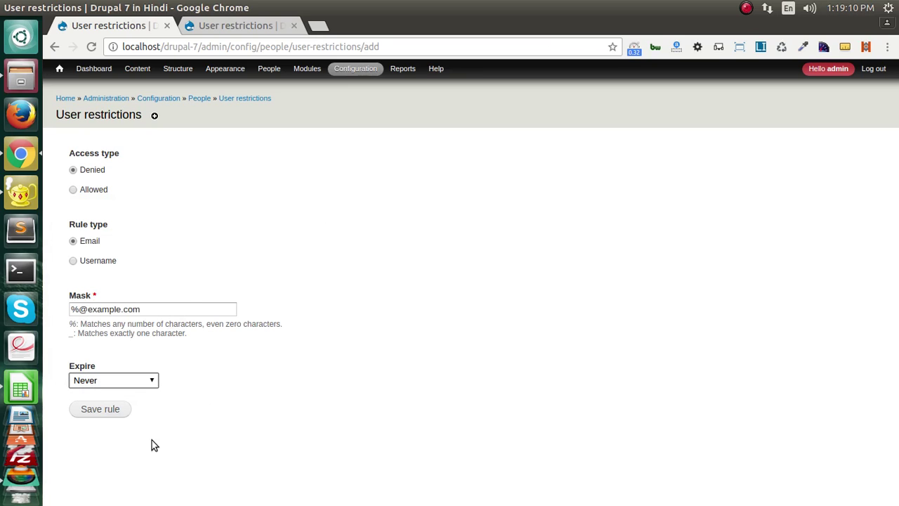
click(97, 408)
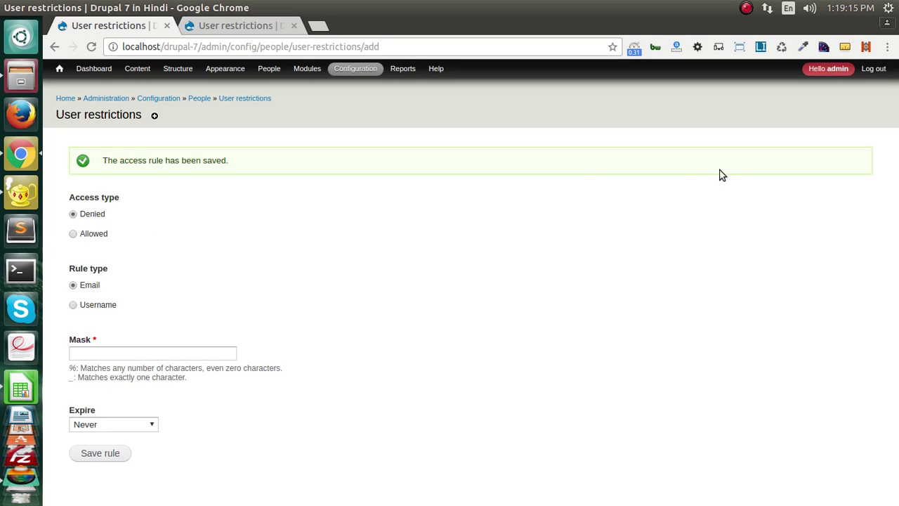
Return to the User restrictions rule list and check a sample example.com e-mail address against the rules.
click(259, 99)
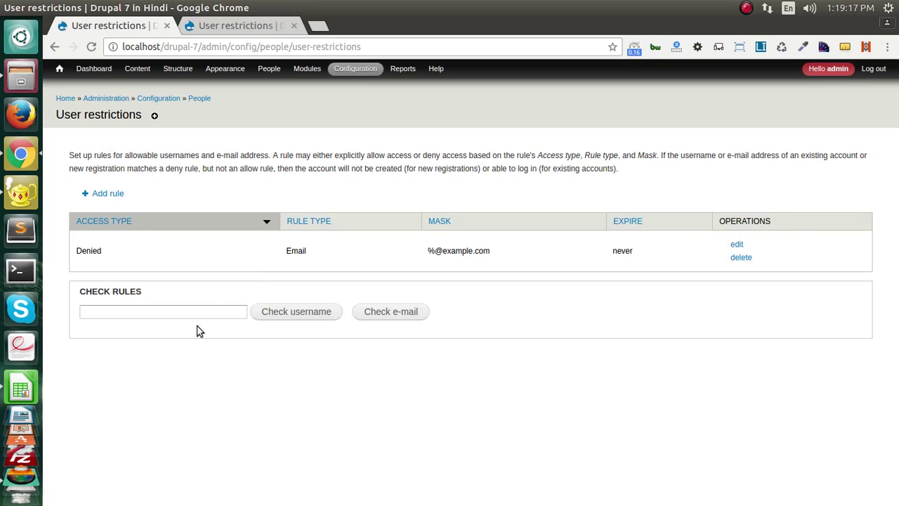
click(162, 311)
text(pop)
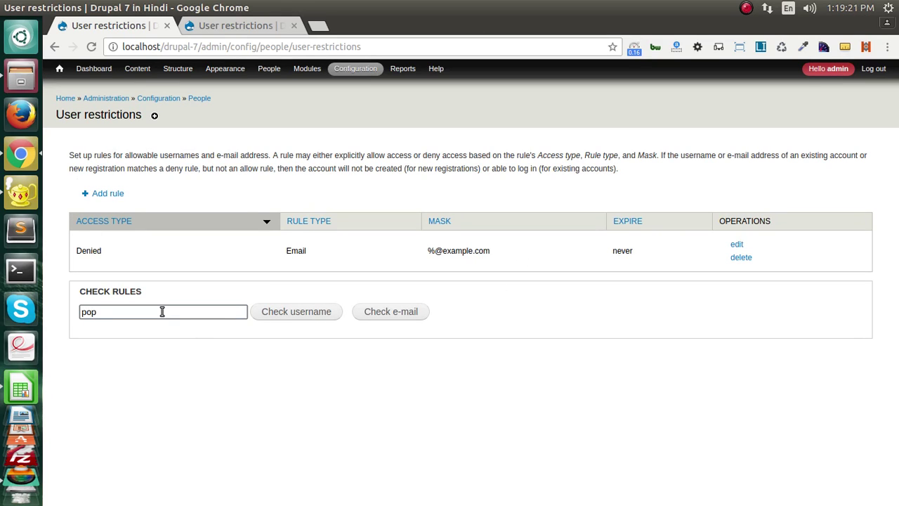
text(@example.com)
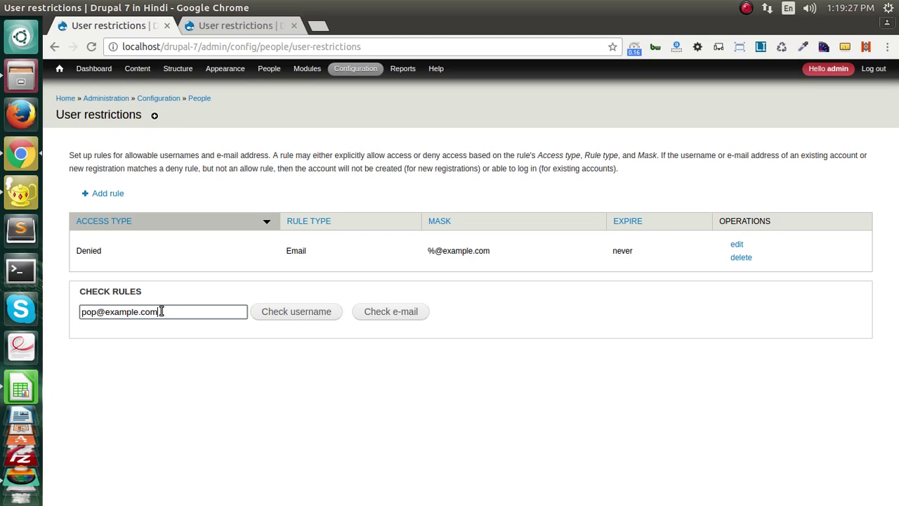
click(391, 312)
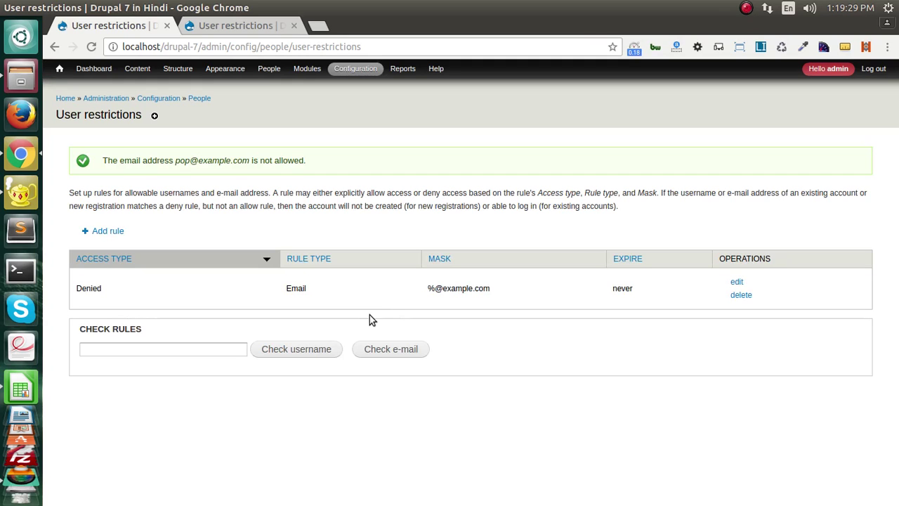
drag(103, 161, 308, 165)
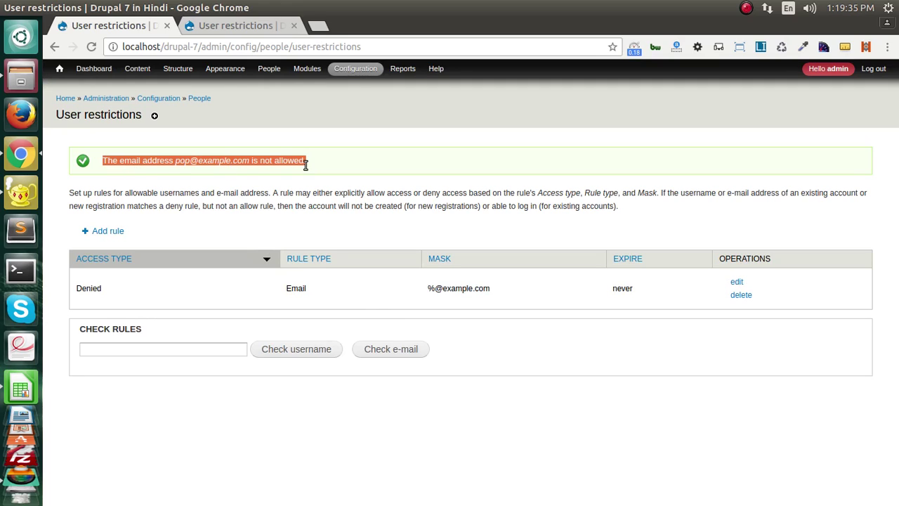
Check the same sample address with its domain changed to gmail against the e-mail rules and compare it with the rule's mask.
click(157, 346)
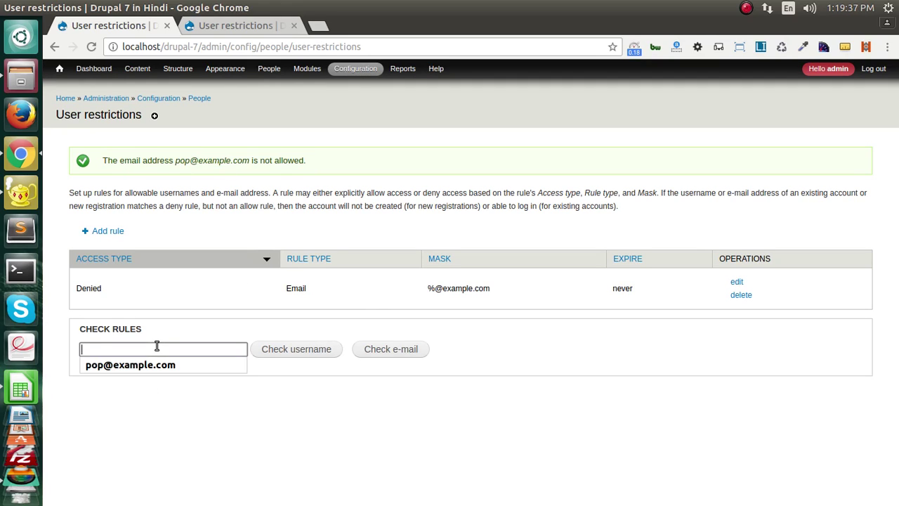
click(149, 365)
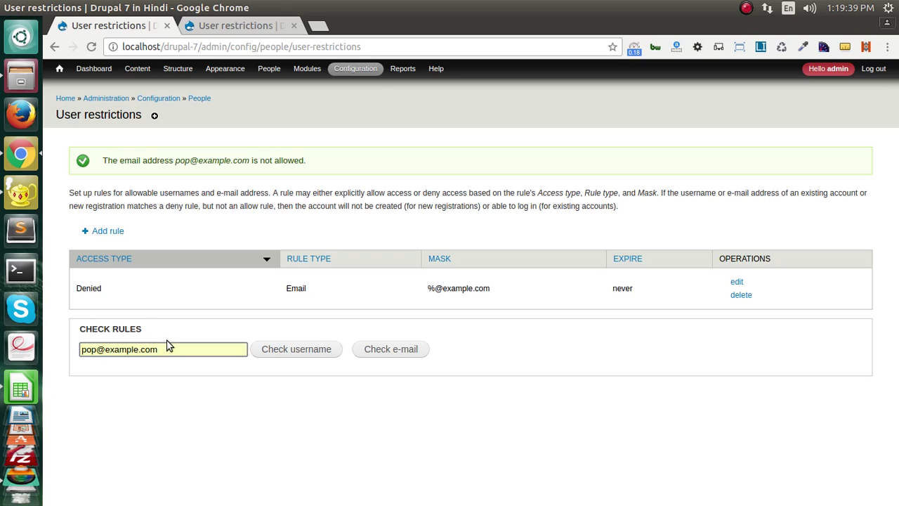
key(Left)
key(Left)
key(Left)
key(shift+Left)
key(shift+Left)
key(shift+Left)
key(shift+Left)
key(shift+Left)
key(shift+Left)
key(shift+Left)
text(gmail)
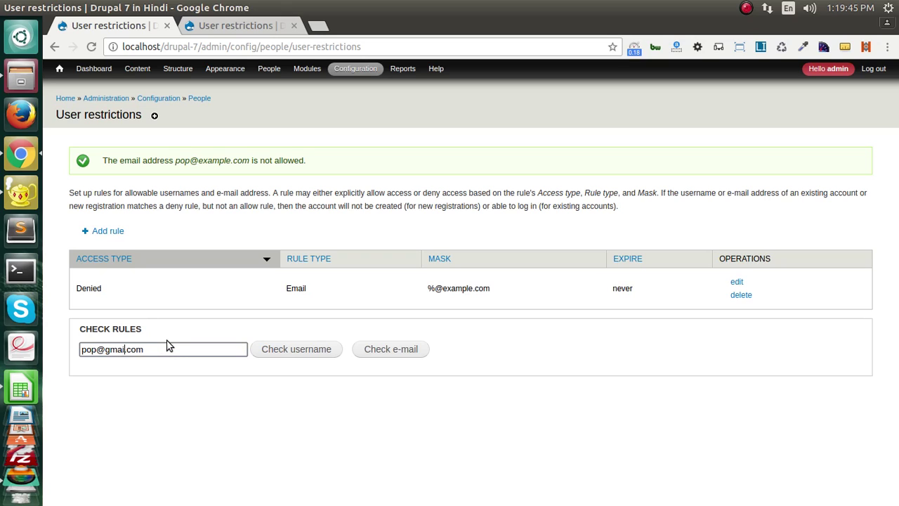
click(393, 351)
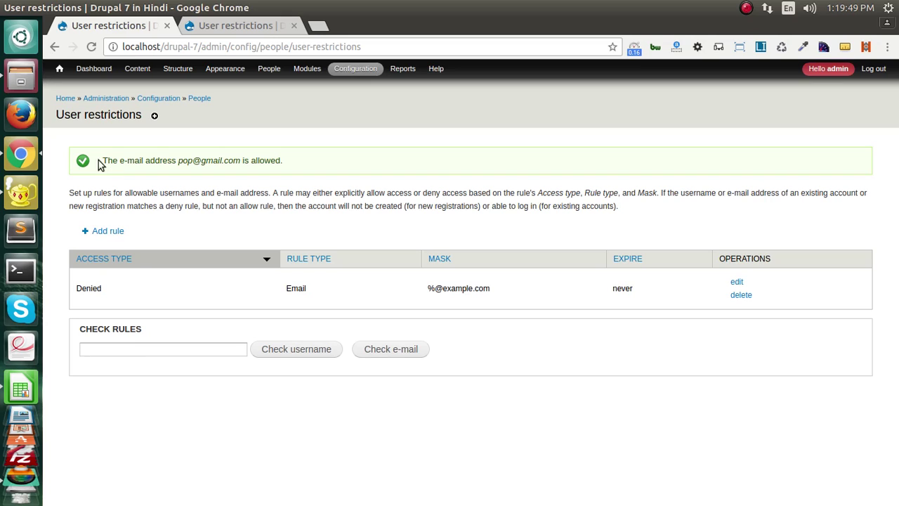
drag(213, 160, 283, 161)
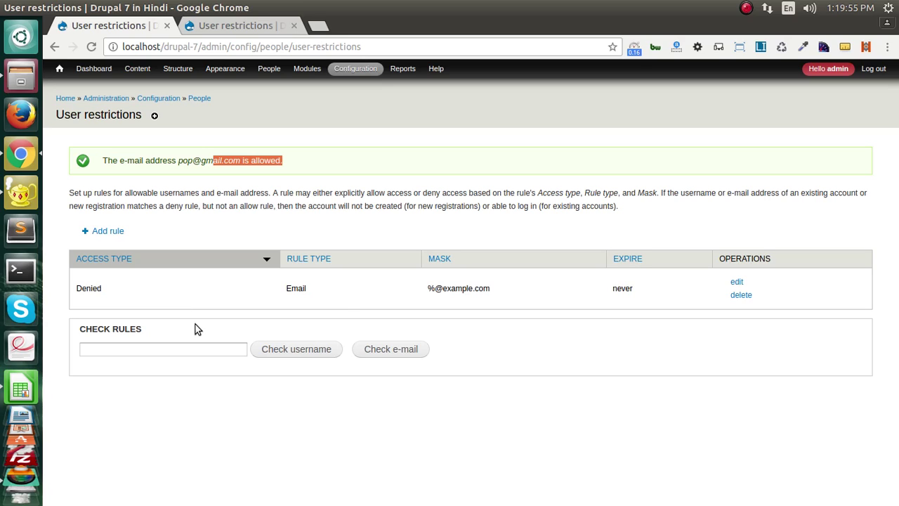
drag(444, 288, 427, 288)
double_click(472, 286)
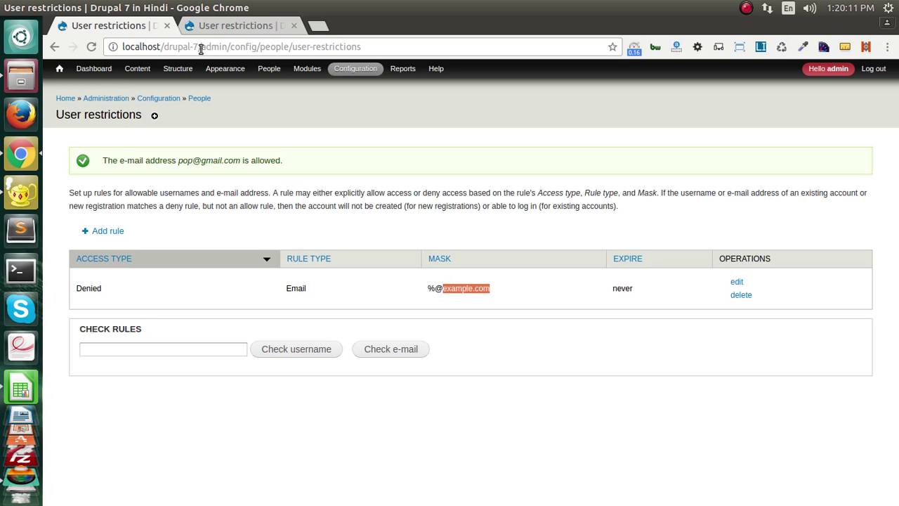
Open the site's front page, localhost/drupal-7/, in a new incognito window and look over the User login block.
drag(202, 46, 105, 47)
key(ctrl+c)
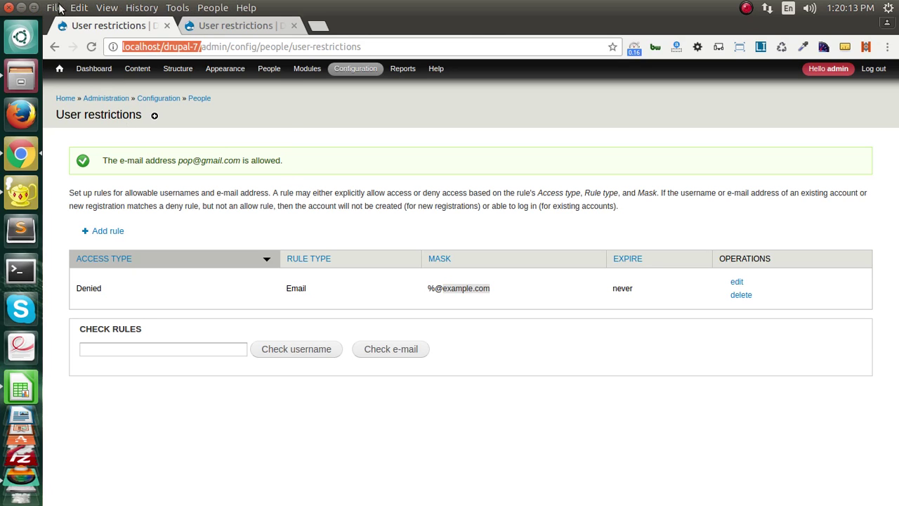
click(55, 8)
click(76, 52)
key(ctrl+v)
key(Return)
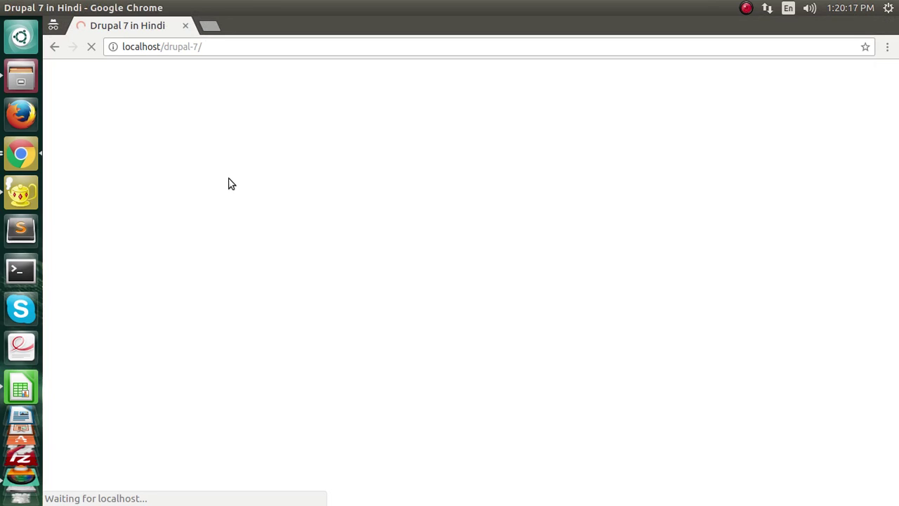
scroll(264, 220, down, 10)
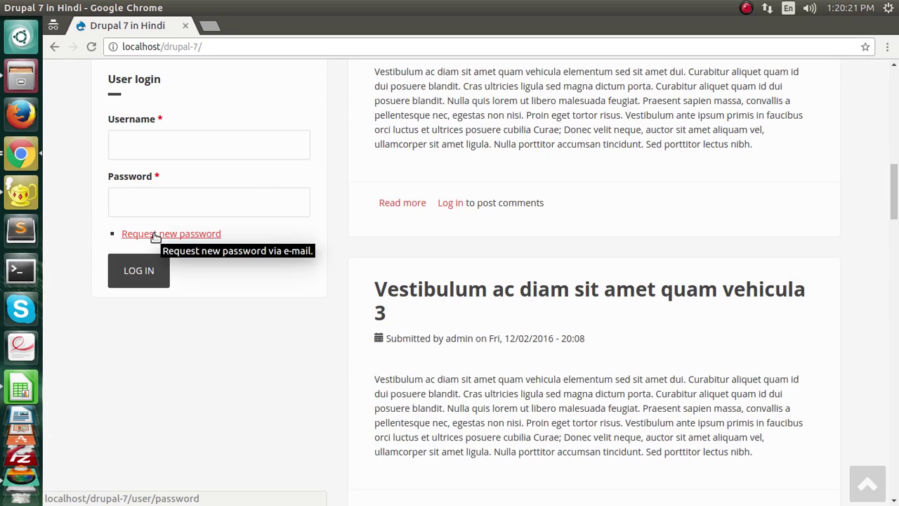
scroll(176, 260, up, 5)
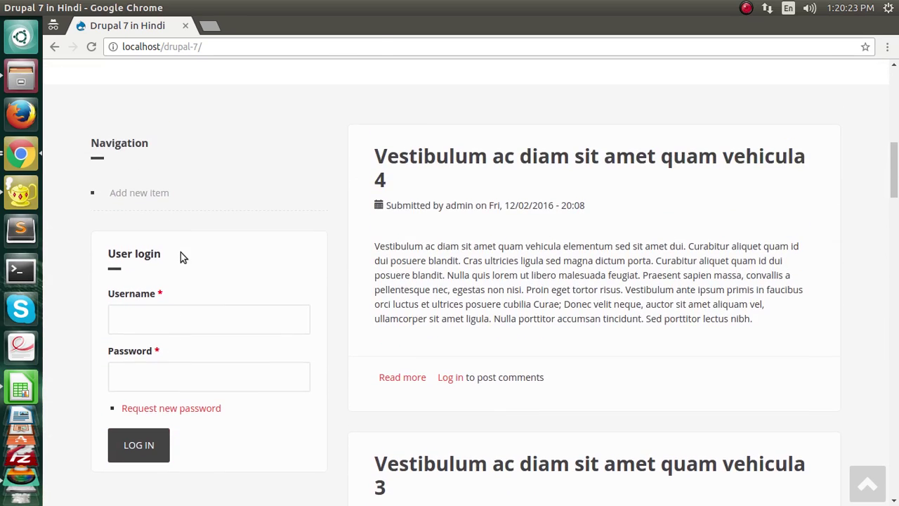
Go to the site's login page at localhost/drupal-7/user/login and bring its login form into view.
click(241, 45)
click(242, 46)
key(shift+Left)
text(/user)
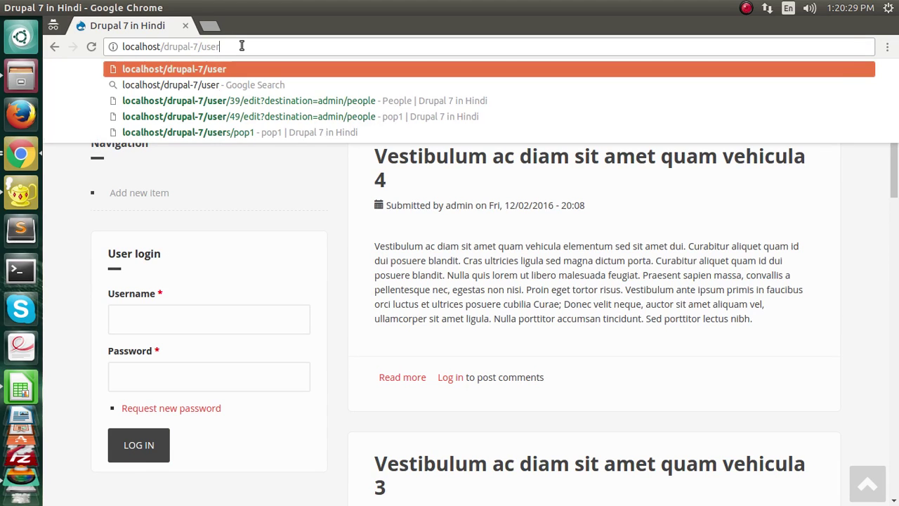
text(/login)
key(Return)
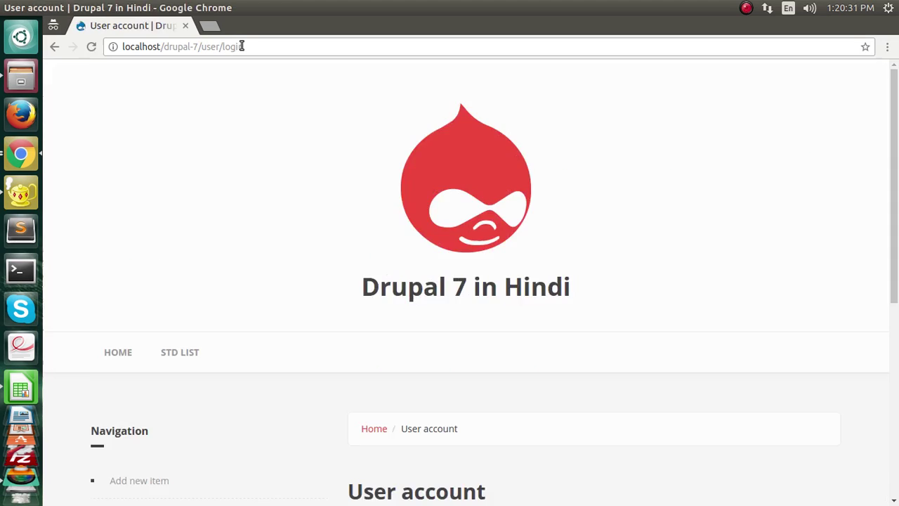
scroll(421, 316, down, 5)
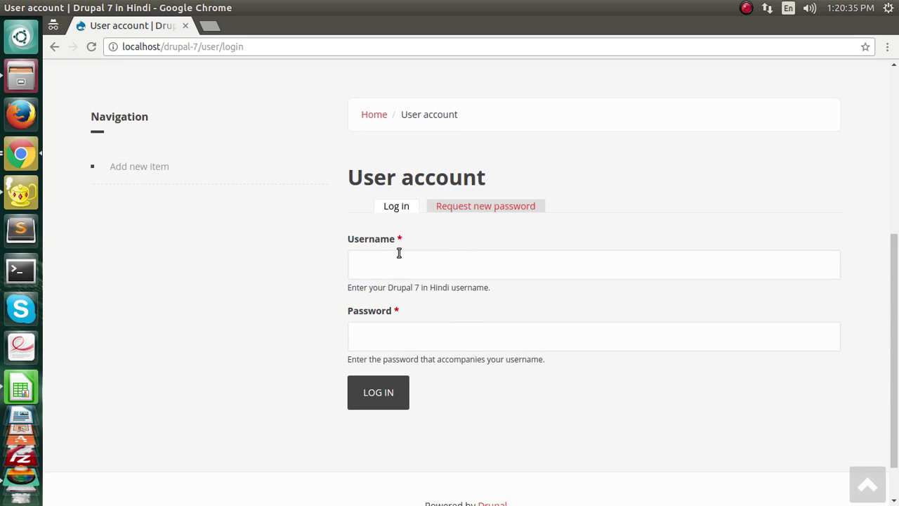
Examine the Log in and Request new password forms of the User account page for the available account options.
click(470, 205)
scroll(407, 269, down, 5)
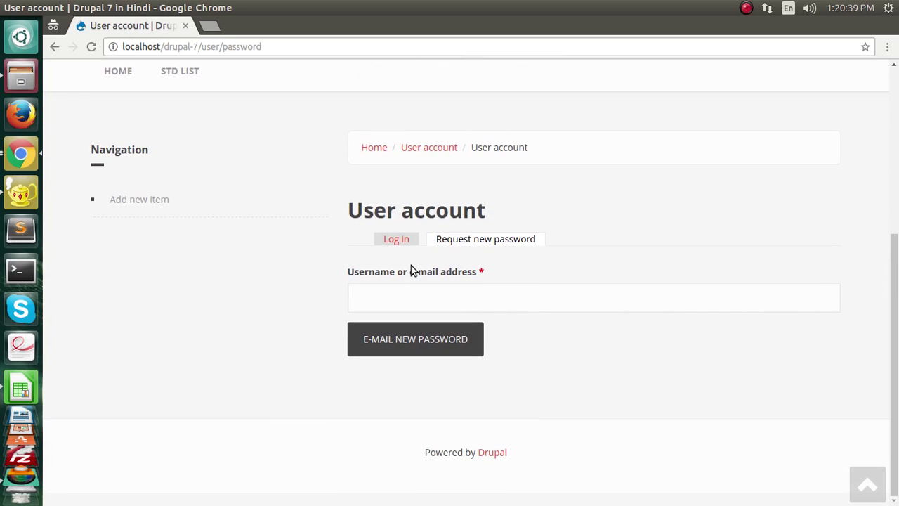
click(399, 240)
scroll(255, 320, down, 3)
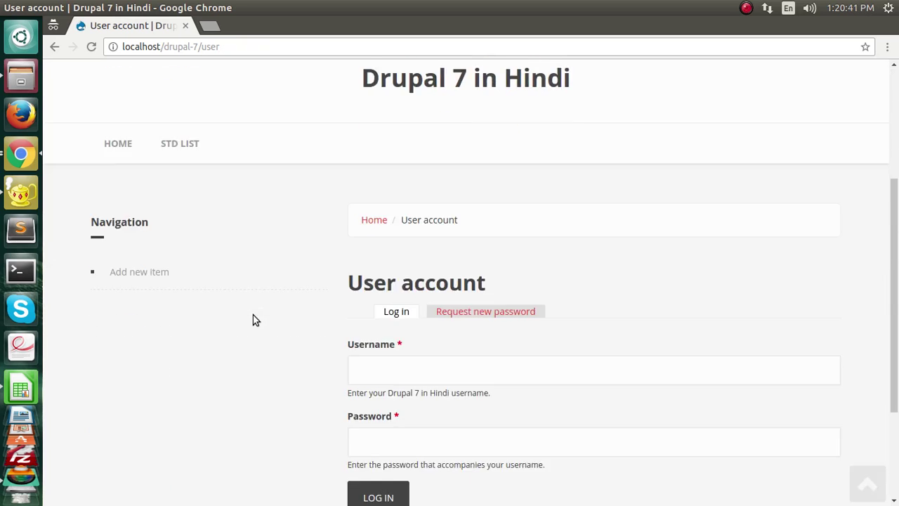
scroll(253, 315, down, 3)
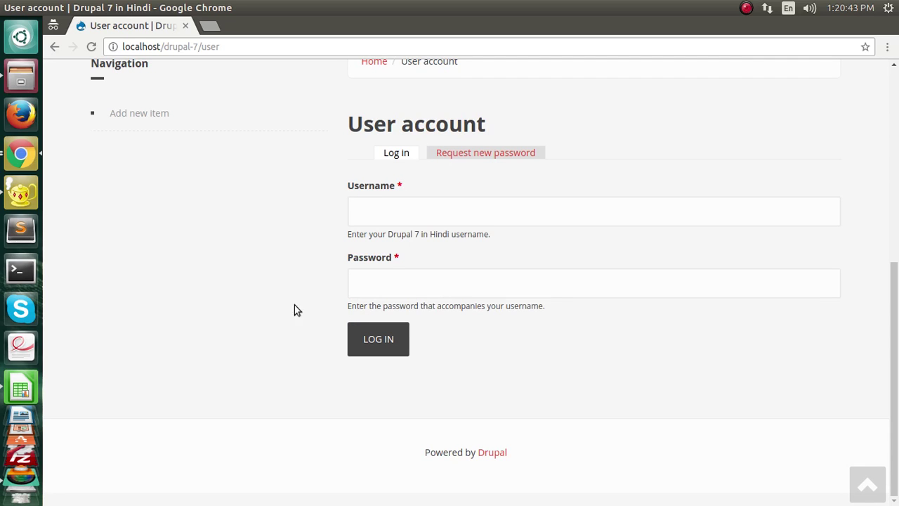
scroll(421, 303, up, 7)
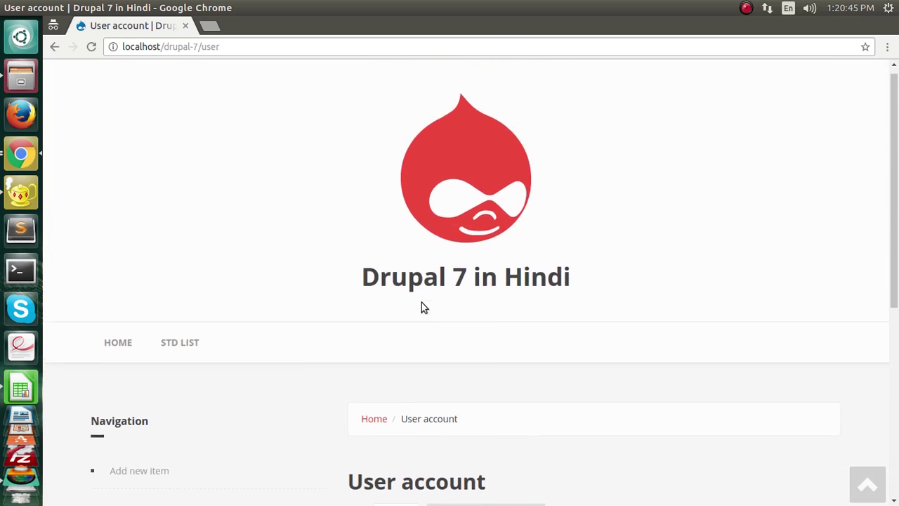
scroll(422, 305, down, 2)
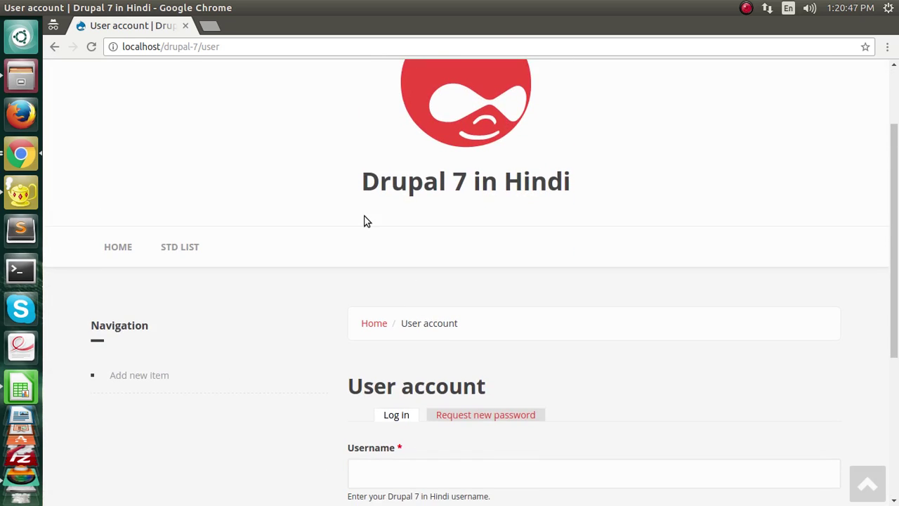
scroll(366, 220, down, 5)
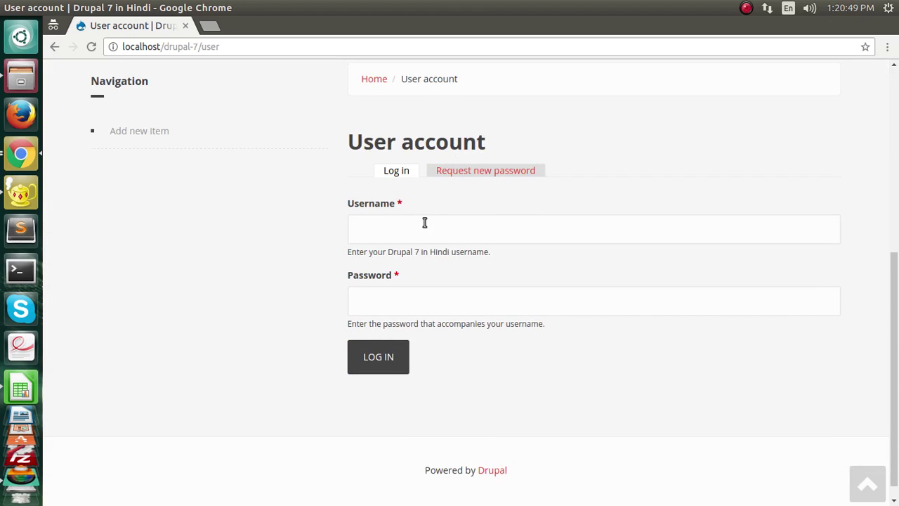
click(459, 171)
scroll(459, 176, down, 6)
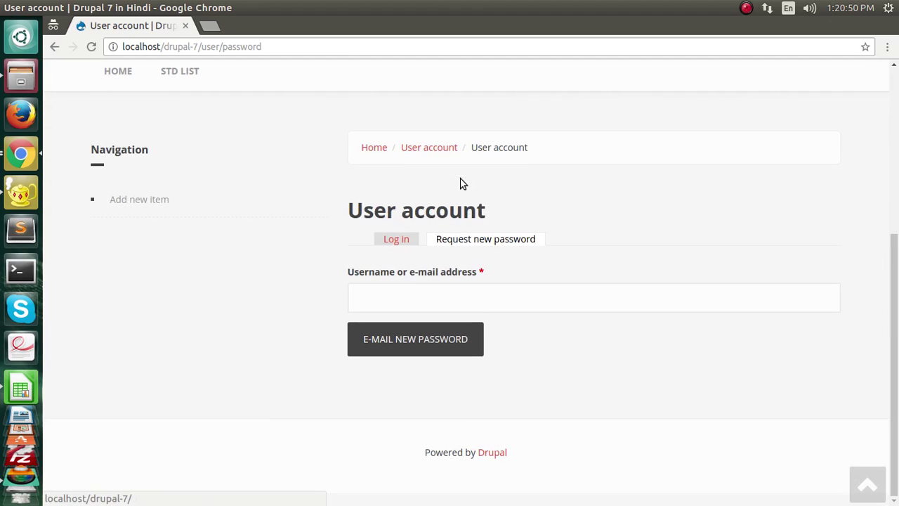
click(409, 300)
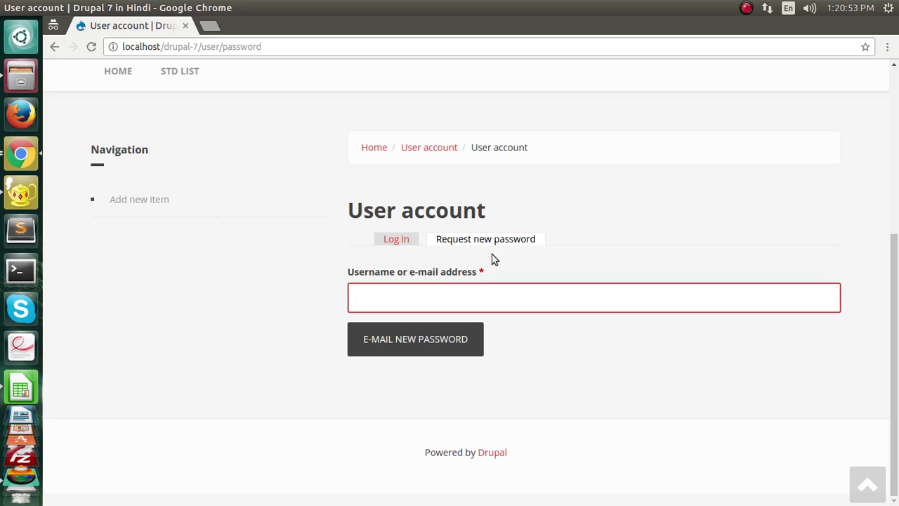
click(402, 241)
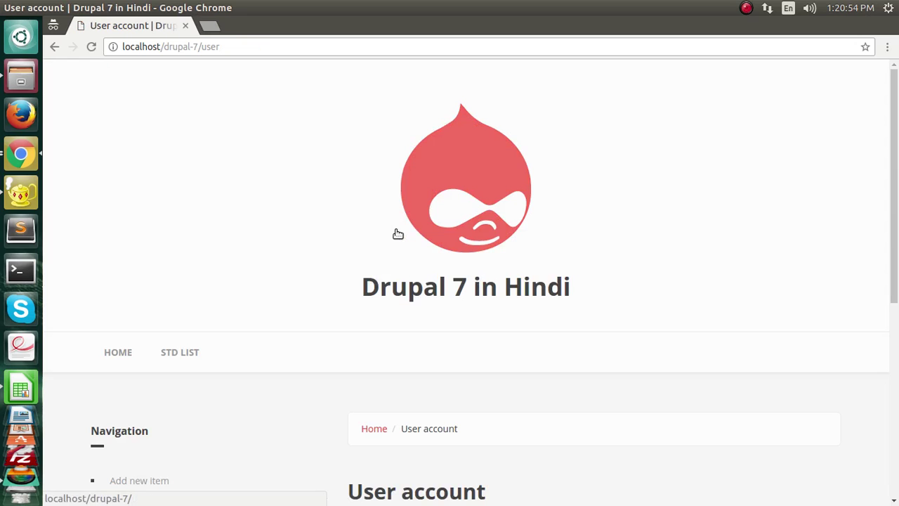
click(241, 47)
scroll(455, 253, down, 3)
scroll(455, 253, down, 1)
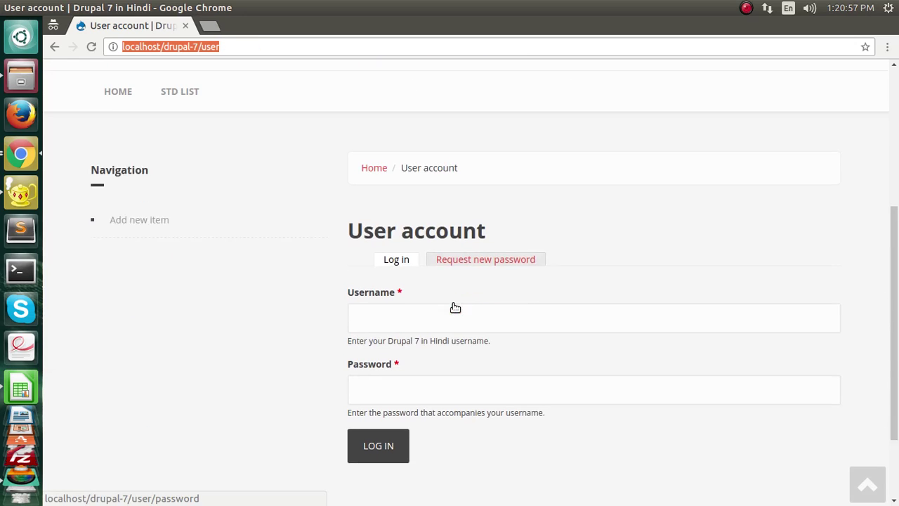
click(747, 8)
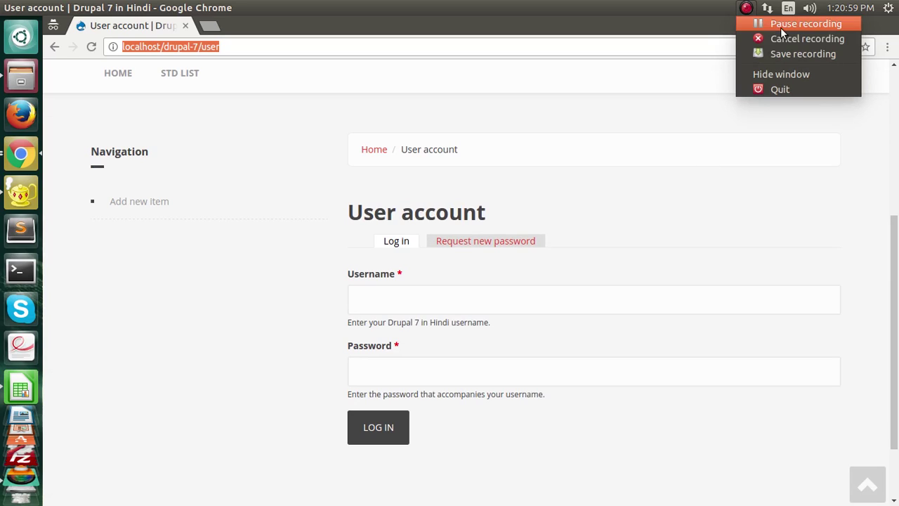